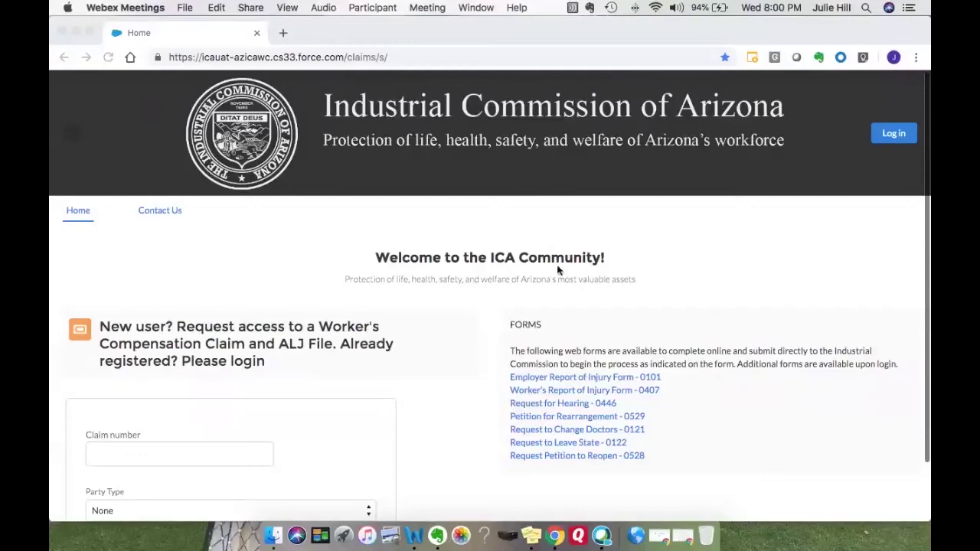
Browse the home page and view the Phoenix and Tucson office details on Contact Us.
{"action": "scroll", "coordinate": [260, 350], "scroll_direction": "down", "scroll_amount": 1}
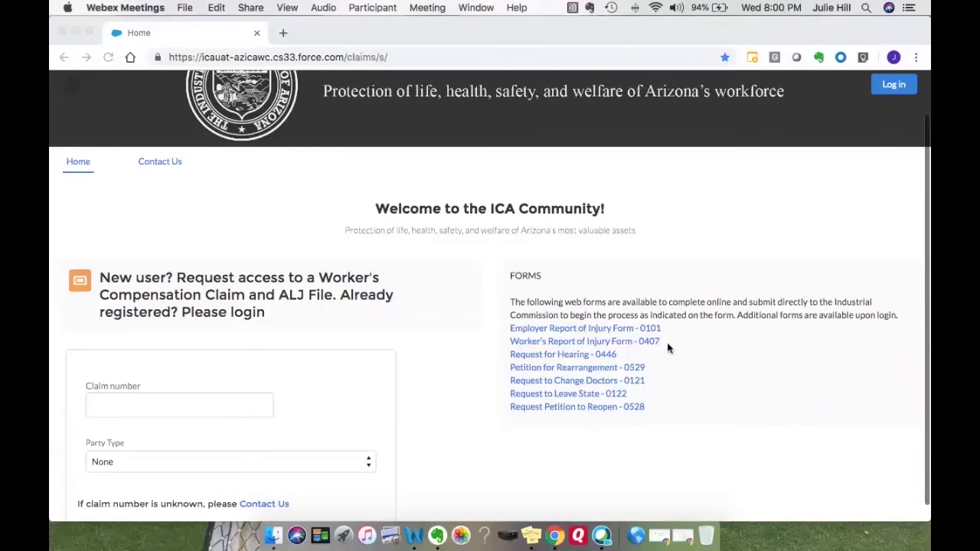
{"action": "scroll", "coordinate": [667, 348], "scroll_direction": "up", "scroll_amount": 1}
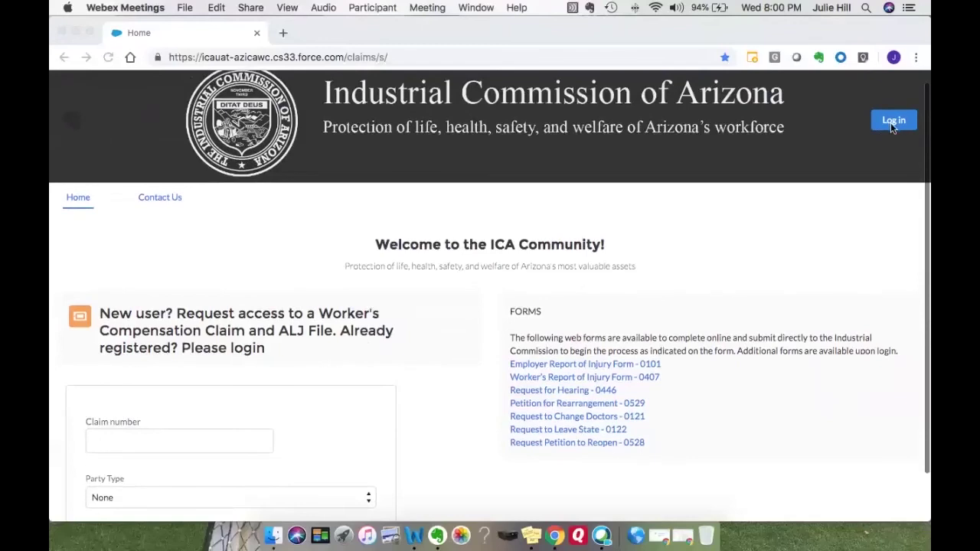
{"action": "scroll", "coordinate": [489, 245], "scroll_direction": "down", "scroll_amount": 1}
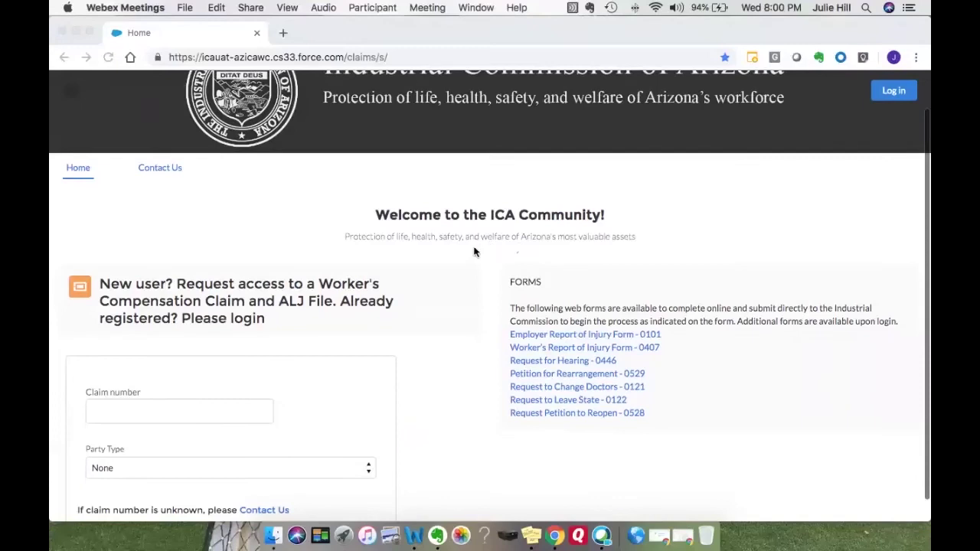
{"action": "scroll", "coordinate": [476, 251], "scroll_direction": "down", "scroll_amount": 1}
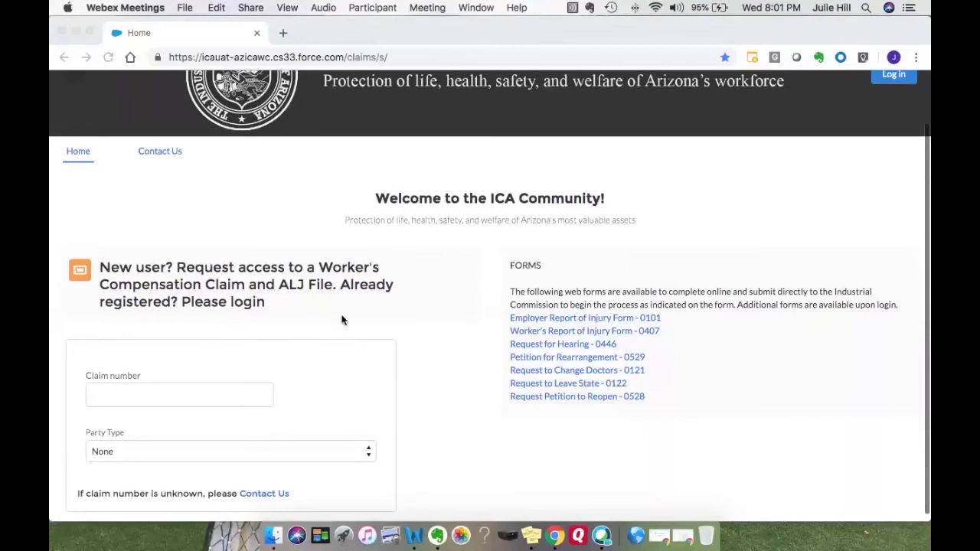
{"action": "left_click", "coordinate": [162, 153]}
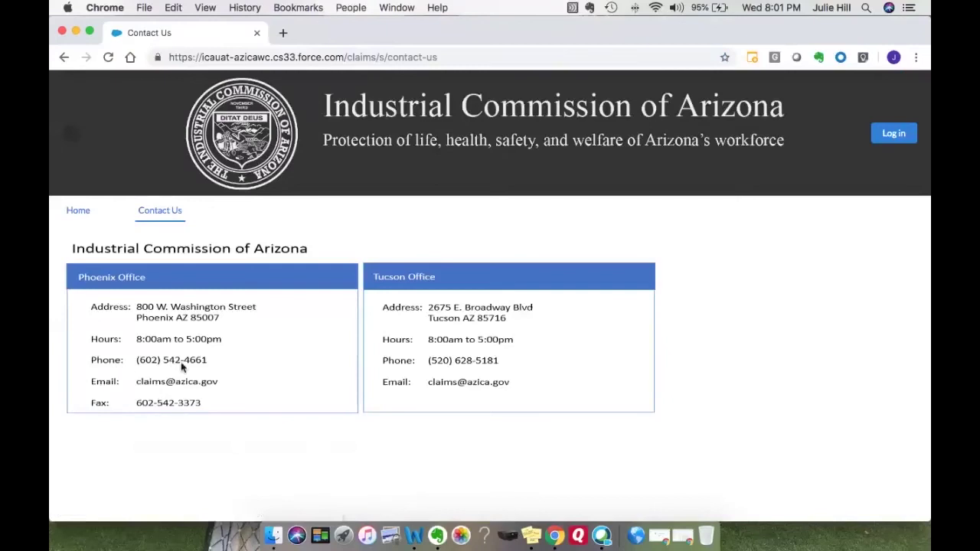
{"action": "key", "text": "super+bracketleft"}
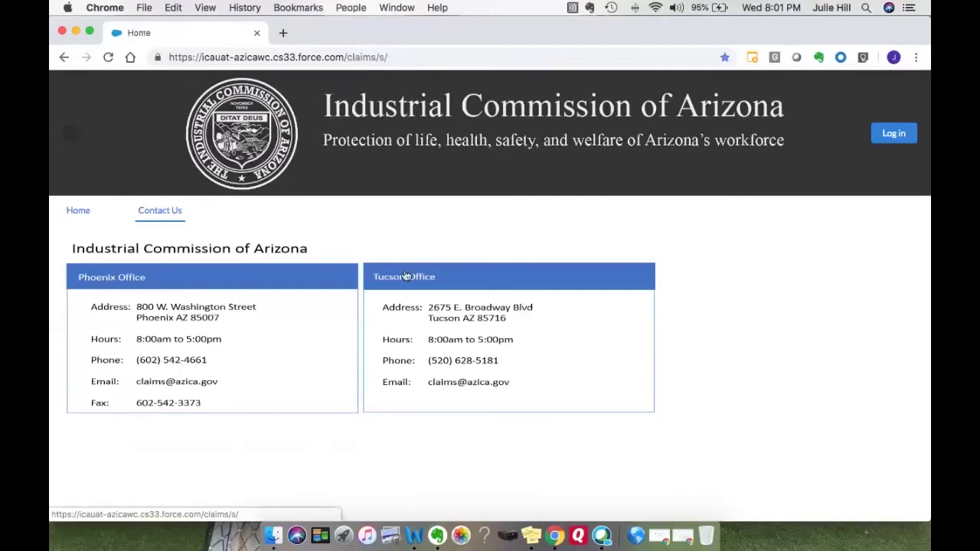
Return to the portal home page and enter the claim number.
{"action": "left_click", "coordinate": [76, 211]}
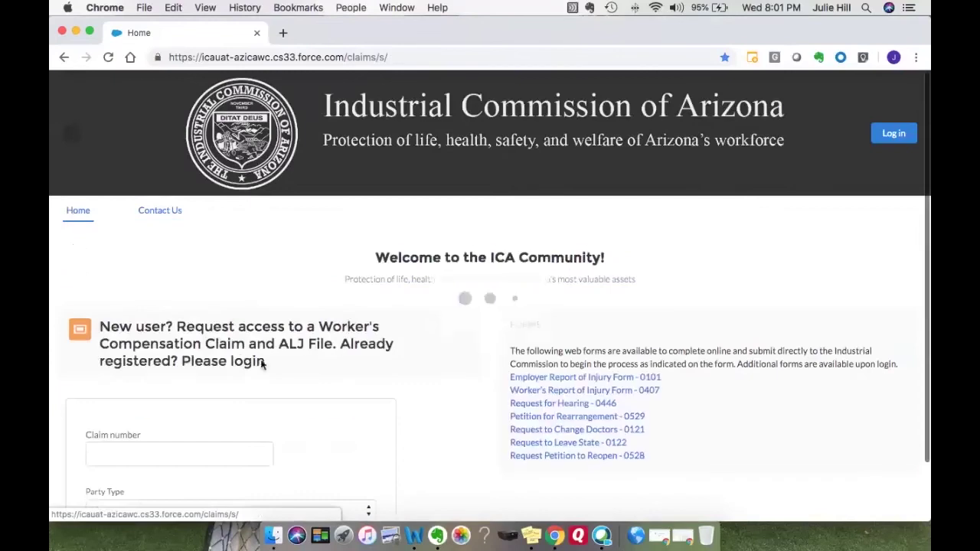
{"action": "scroll", "coordinate": [252, 390], "scroll_direction": "down", "scroll_amount": 2}
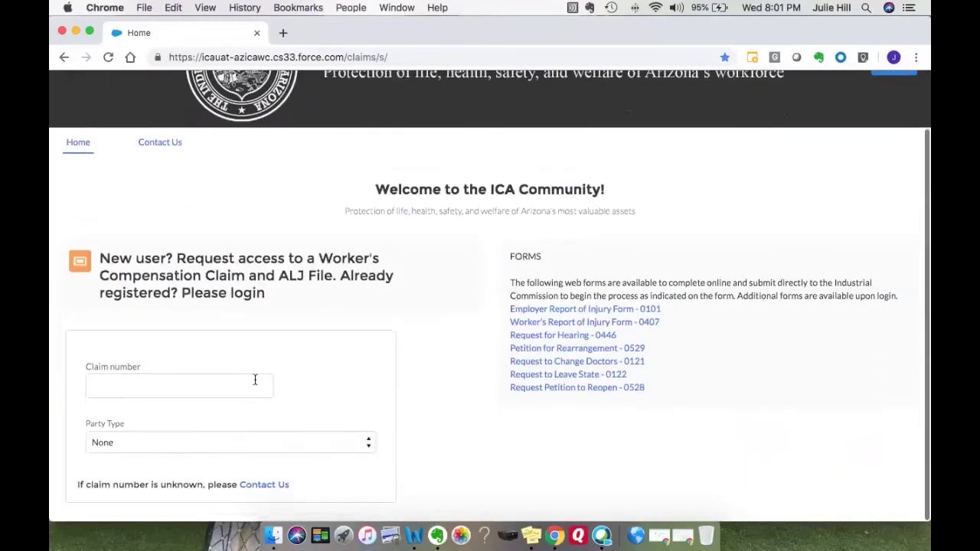
{"action": "left_click", "coordinate": [252, 387]}
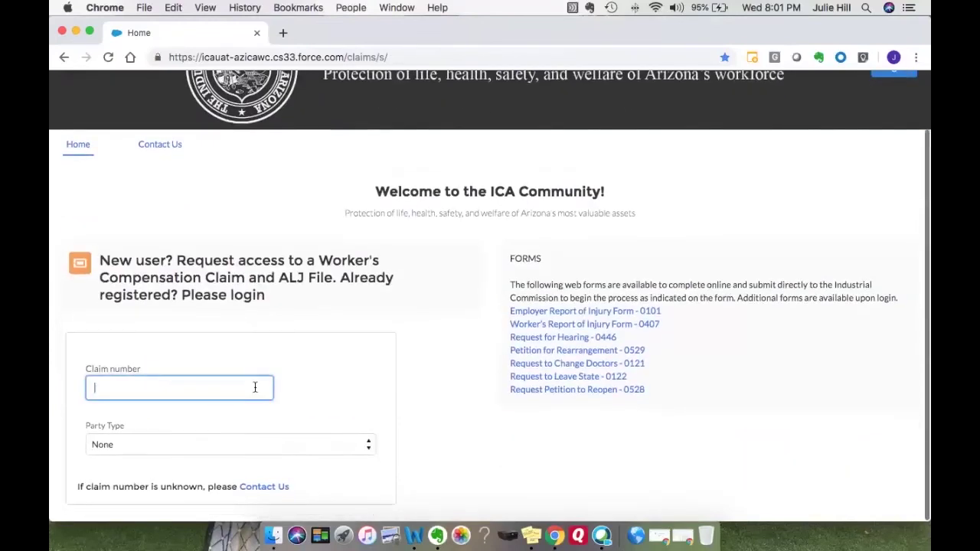
Set the Party Type to Applicant Attorney.
{"action": "left_click", "coordinate": [369, 446]}
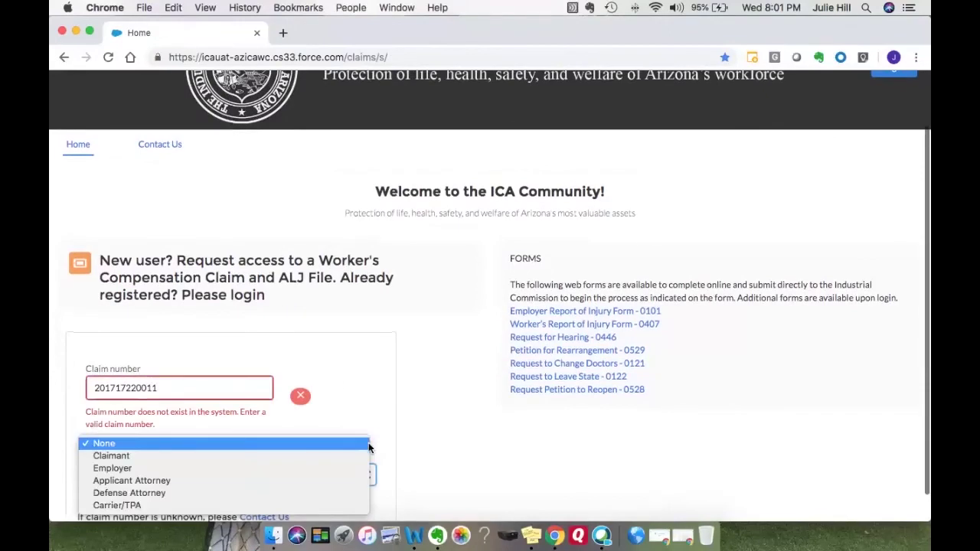
{"action": "left_click", "coordinate": [337, 481]}
{"action": "scroll", "coordinate": [412, 448], "scroll_direction": "down", "scroll_amount": 2}
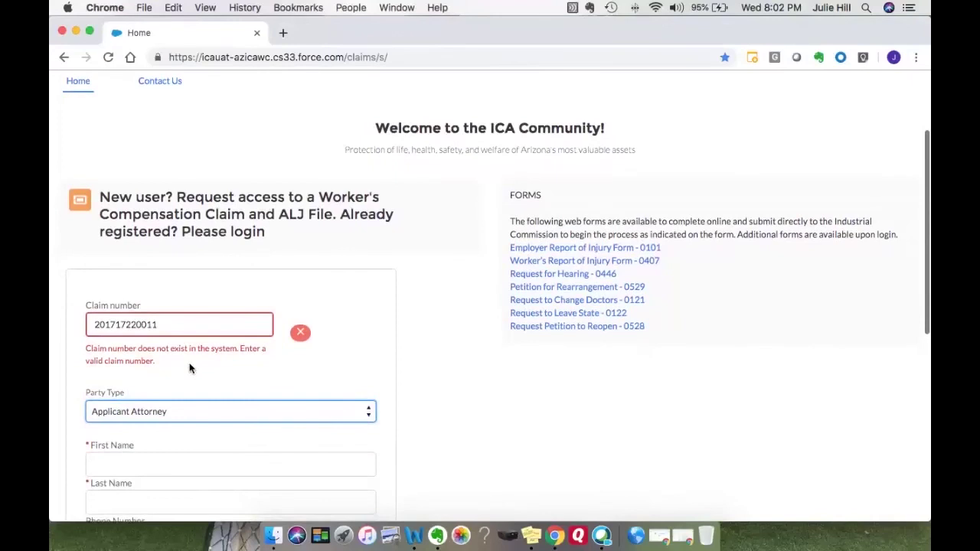
Remove the extra digit from the claim number so it validates.
{"action": "left_click", "coordinate": [153, 325]}
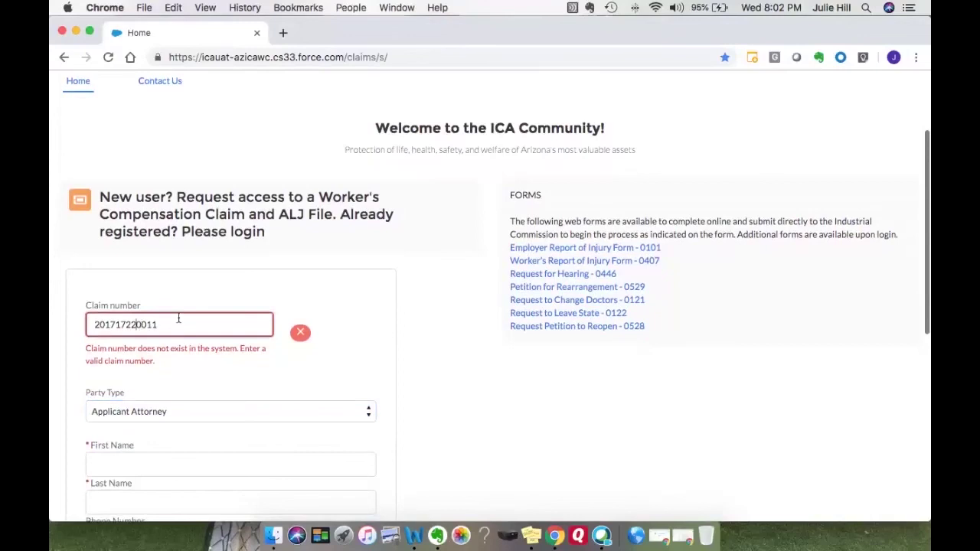
{"action": "key", "text": "BackSpace"}
{"action": "key", "text": "Tab"}
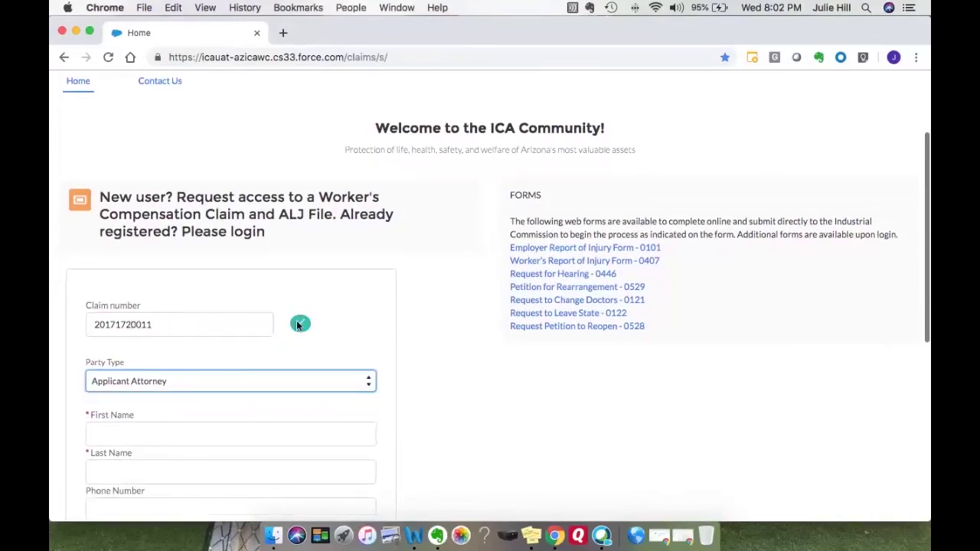
Re-select Applicant Attorney as the party type to bring up the attorney contact fields.
{"action": "scroll", "coordinate": [324, 304], "scroll_direction": "down", "scroll_amount": 1}
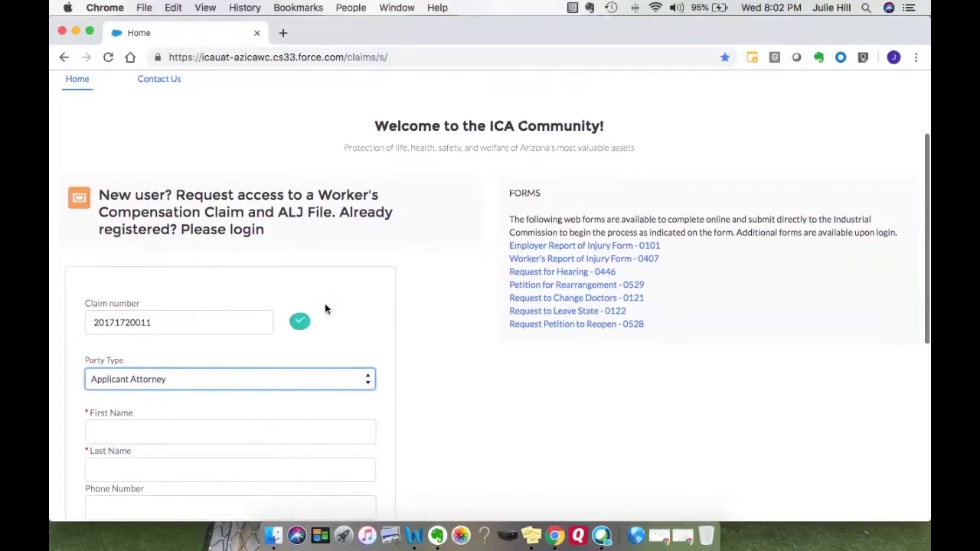
{"action": "scroll", "coordinate": [344, 314], "scroll_direction": "down", "scroll_amount": 3}
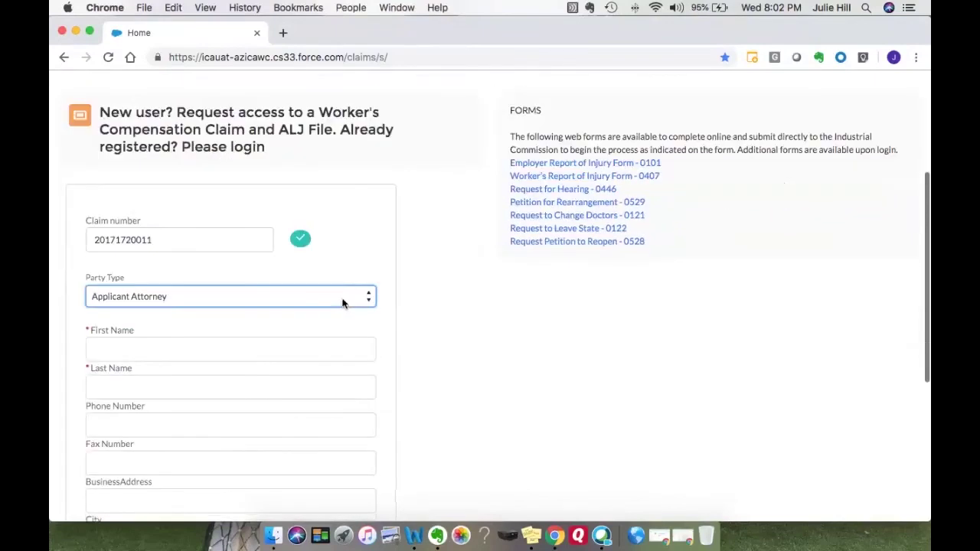
{"action": "left_click", "coordinate": [342, 301]}
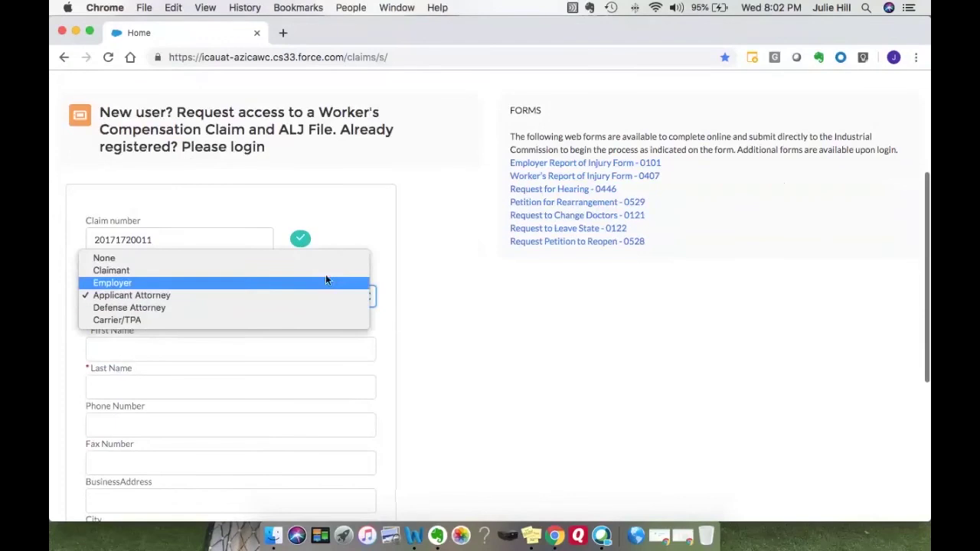
{"action": "left_click", "coordinate": [325, 271]}
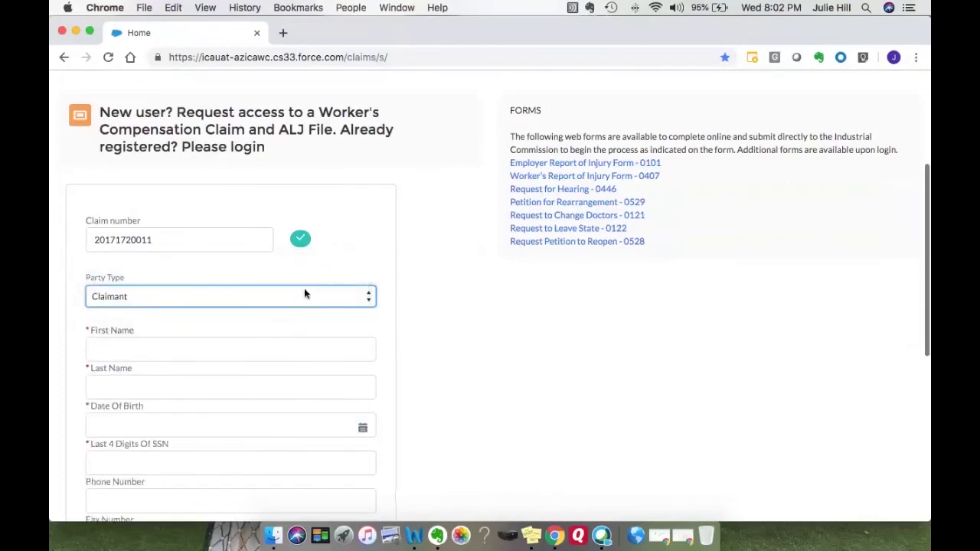
{"action": "left_click", "coordinate": [259, 300]}
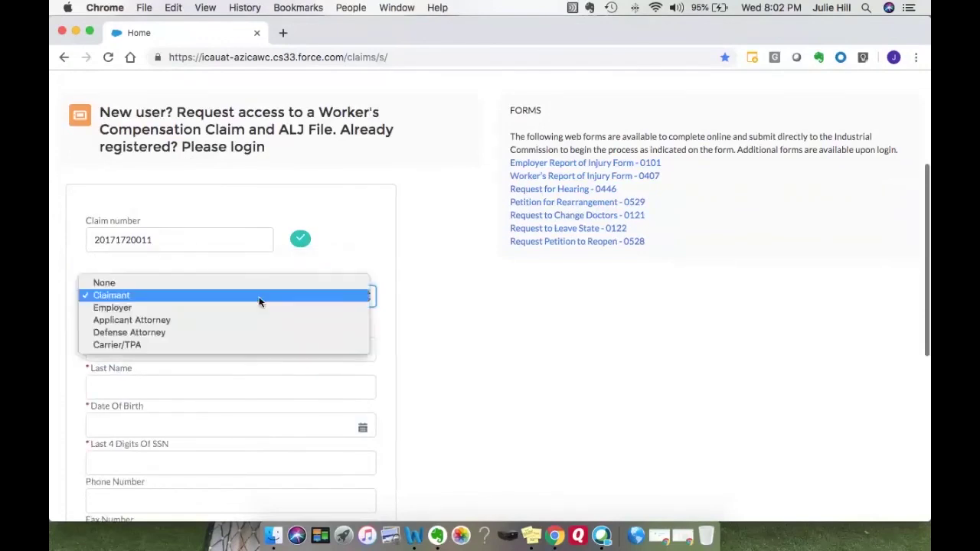
{"action": "left_click", "coordinate": [257, 320]}
{"action": "scroll", "coordinate": [325, 323], "scroll_direction": "down", "scroll_amount": 2}
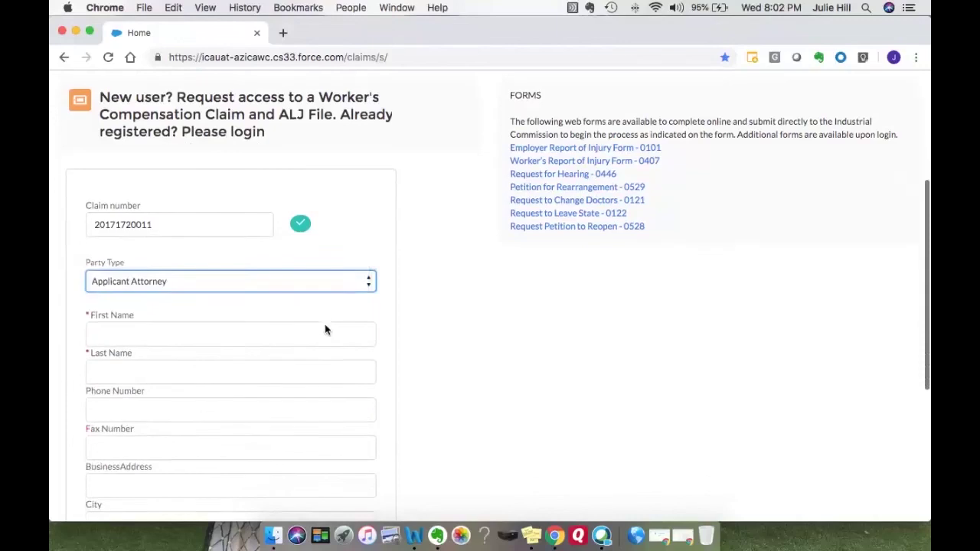
{"action": "left_click", "coordinate": [313, 304]}
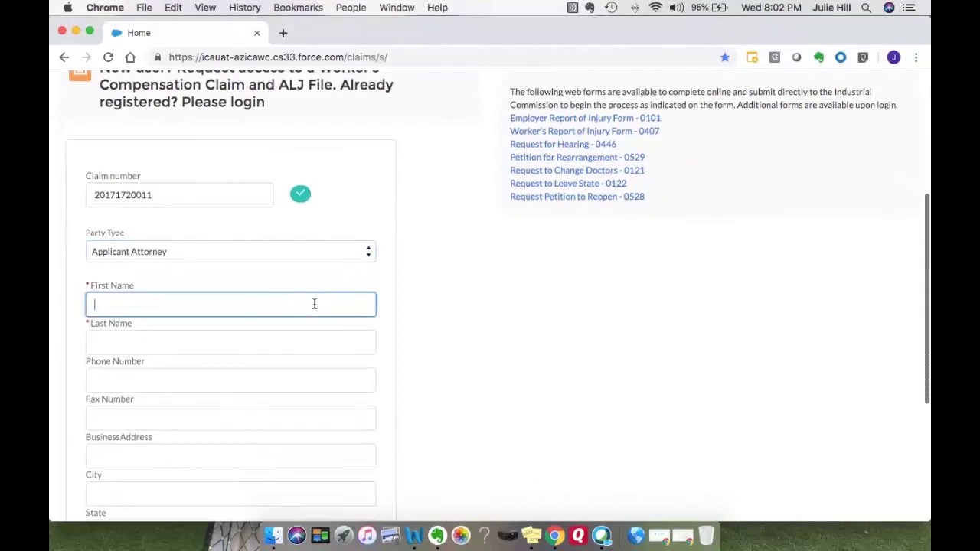
Enter the attorney's first name, last name and phone number.
{"action": "key", "text": "Tab"}
{"action": "key", "text": "Tab"}
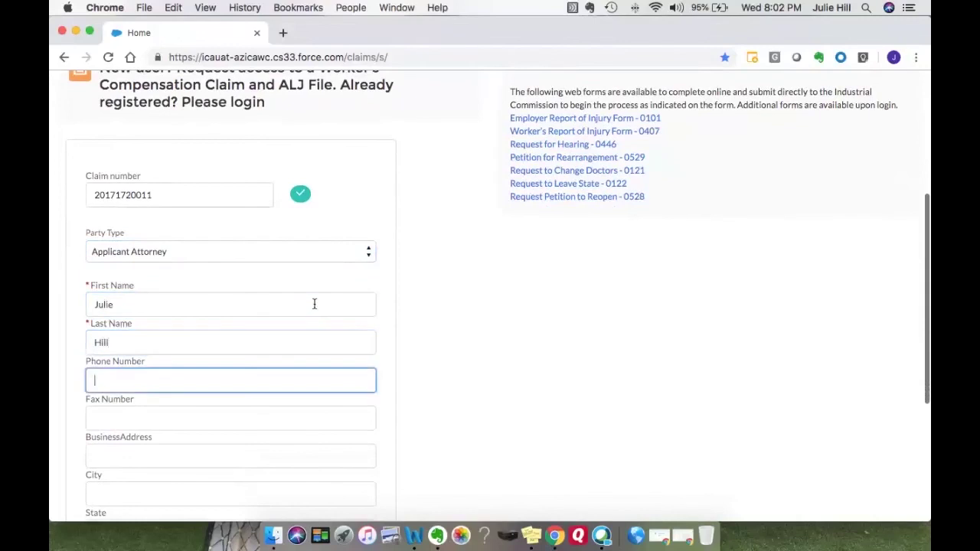
{"action": "key", "text": "Tab"}
Fill in the business street address, city, state and ZIP code.
{"action": "key", "text": "Tab"}
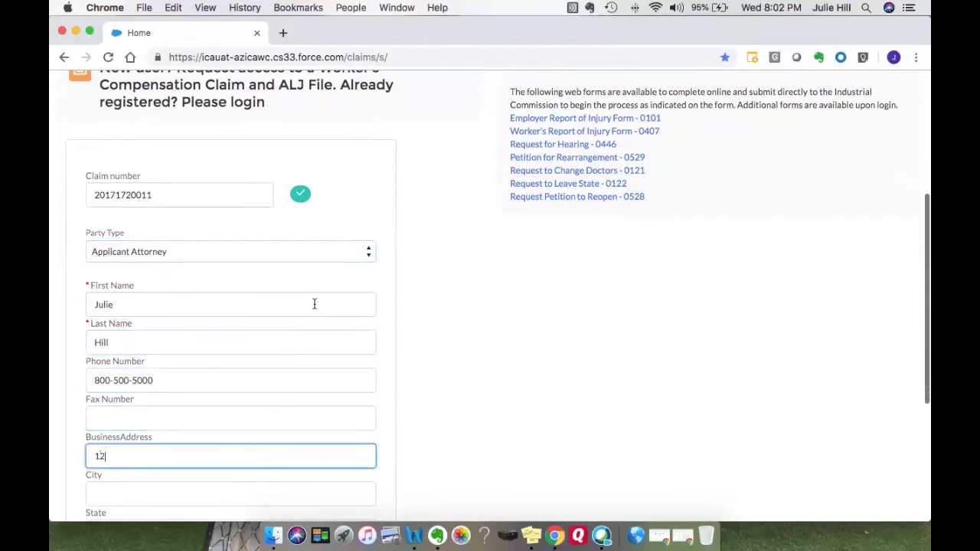
{"action": "key", "text": "Tab"}
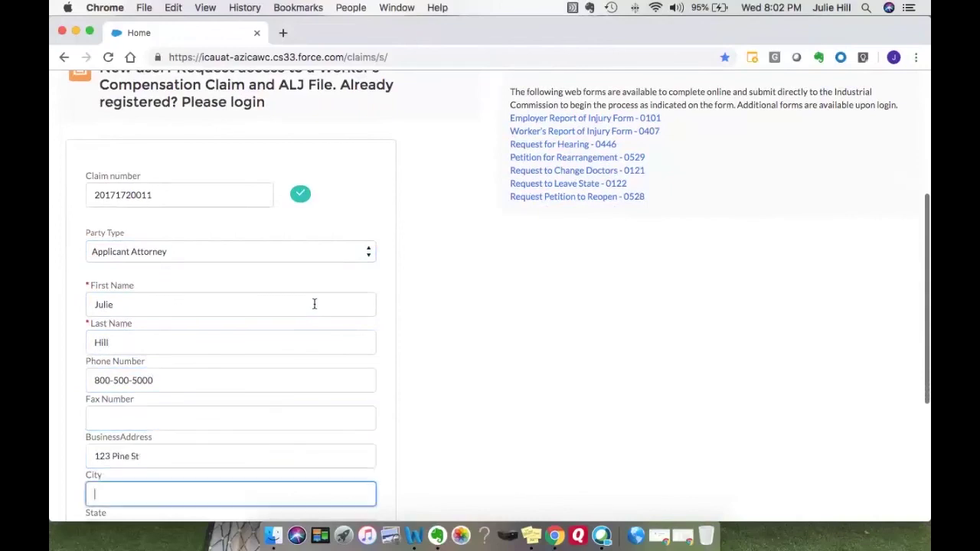
{"action": "type", "text": "Phoenix"}
{"action": "key", "text": "Tab"}
{"action": "type", "text": "AZ"}
{"action": "key", "text": "Tab"}
{"action": "type", "text": "8"}
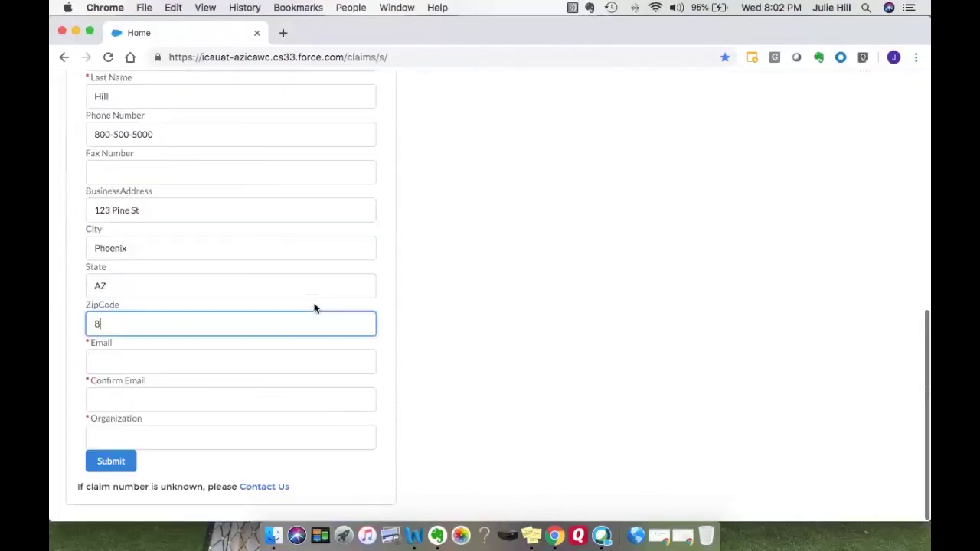
{"action": "type", "text": "5023"}
{"action": "key", "text": "Tab"}
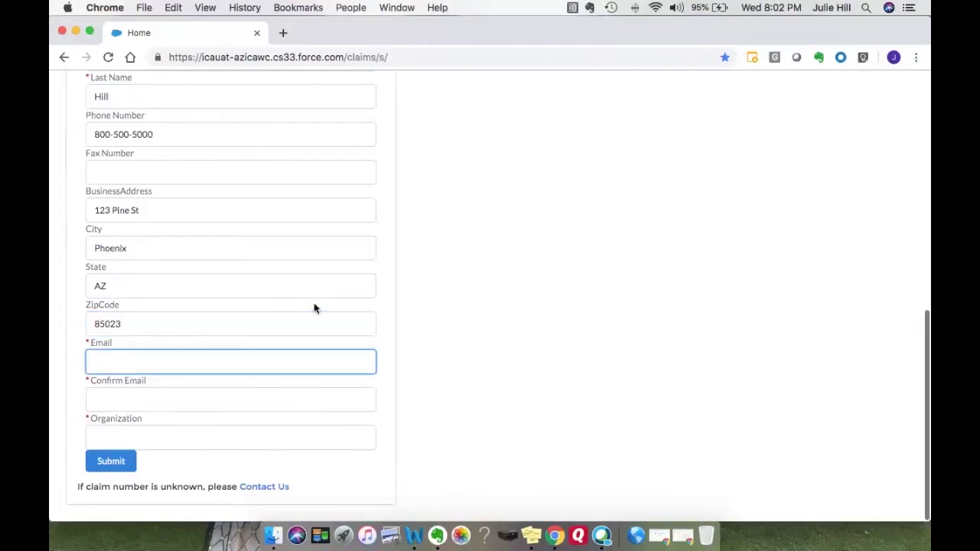
Enter the attorney's e-mail and law firm organization name, then submit the access request.
{"action": "key", "text": "Tab"}
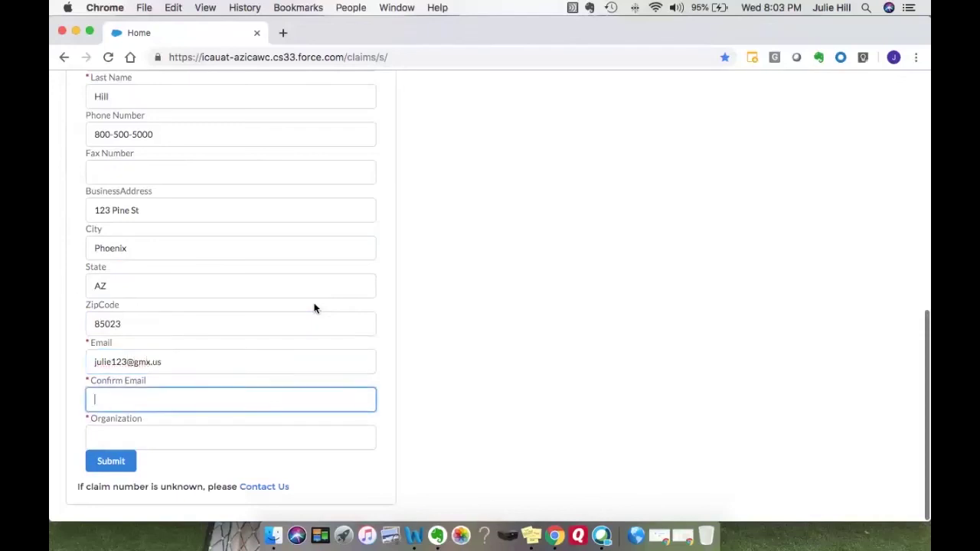
{"action": "key", "text": "Tab"}
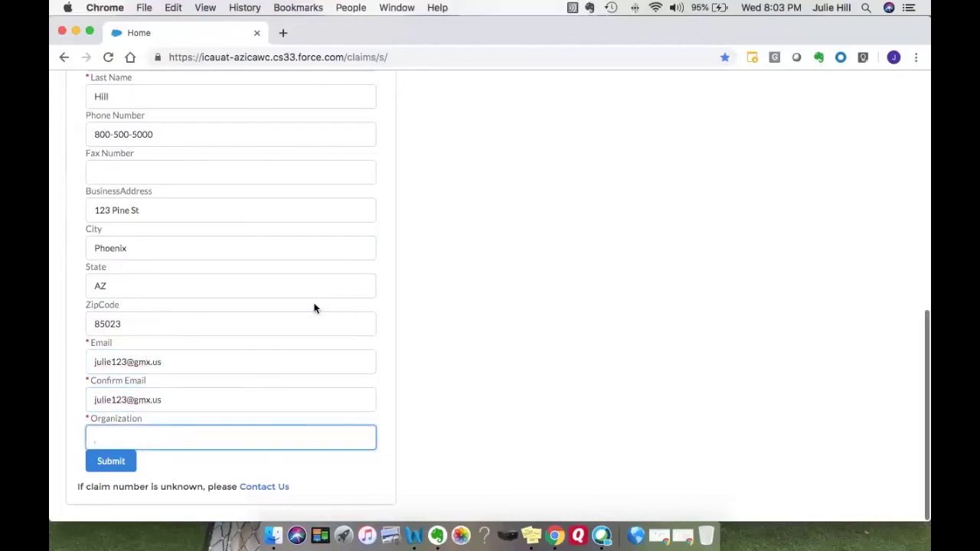
{"action": "type", "text": "Hill Law Offices"}
{"action": "left_click", "coordinate": [114, 462]}
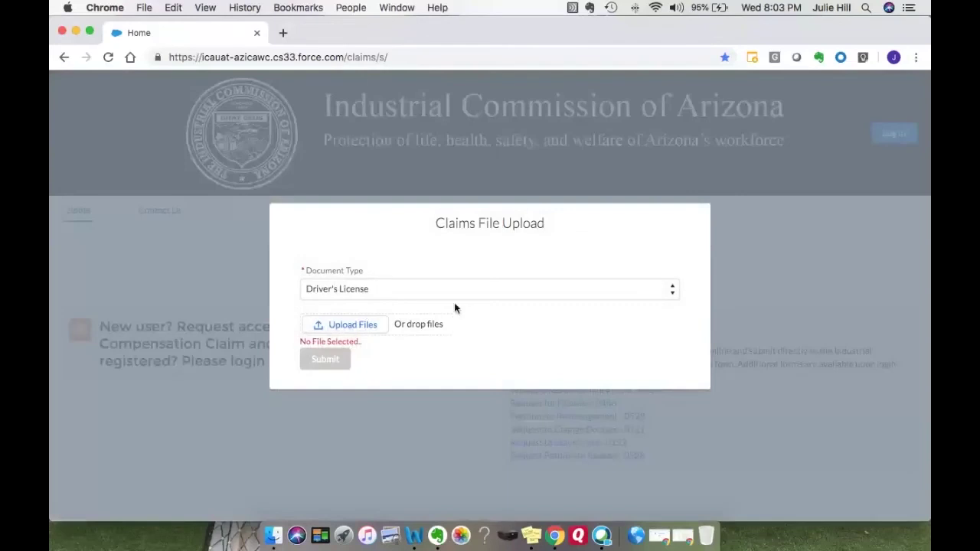
Upload Drivers License.jpeg as the Driver's License document and submit it.
{"action": "left_click", "coordinate": [672, 289]}
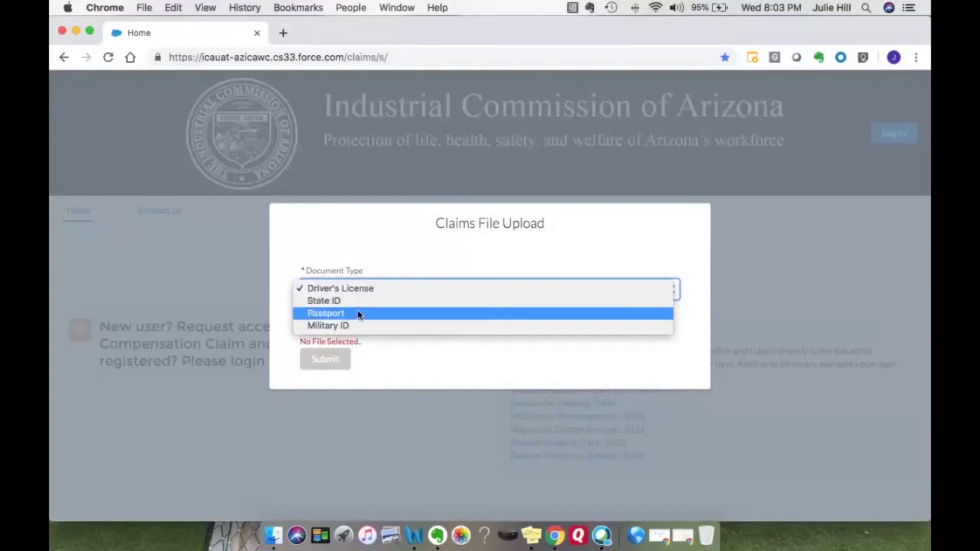
{"action": "left_click", "coordinate": [441, 261]}
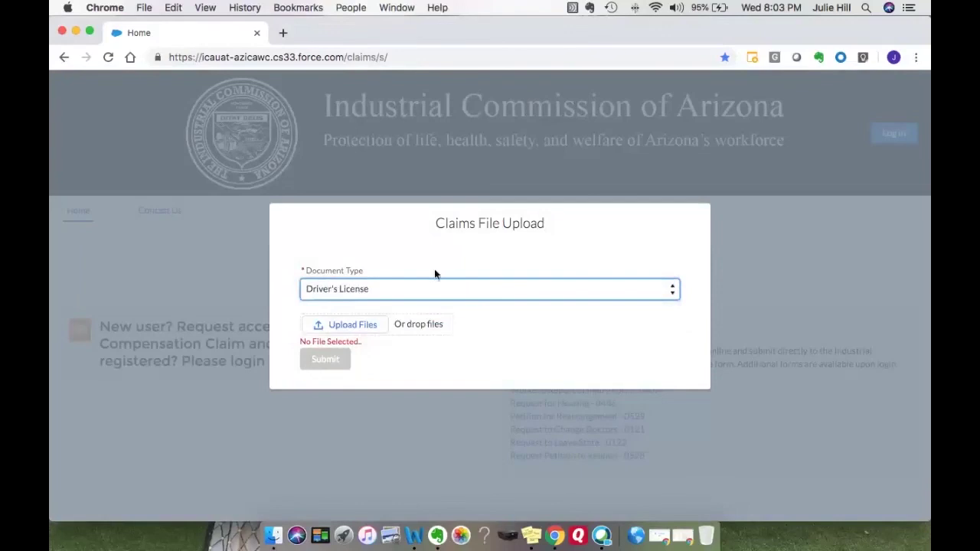
{"action": "left_click", "coordinate": [352, 324]}
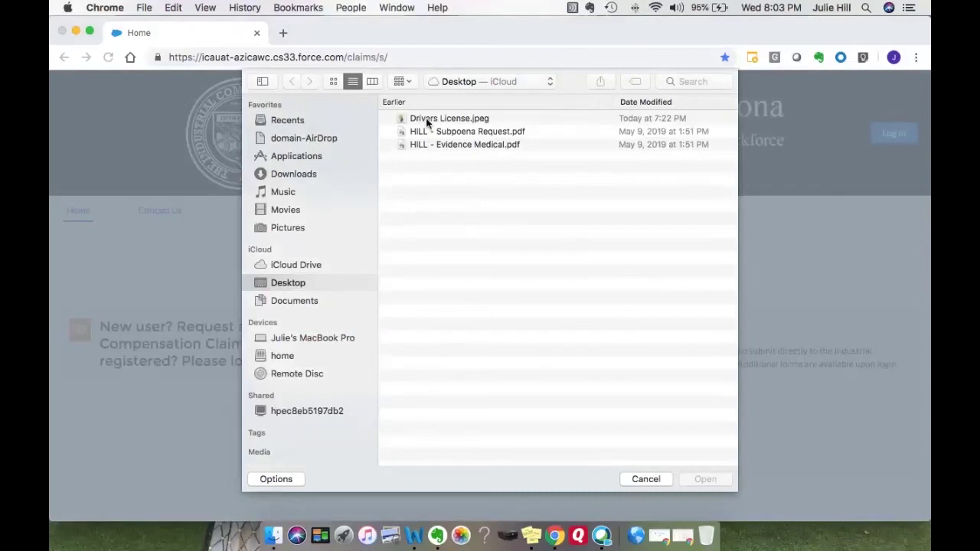
{"action": "left_click", "coordinate": [427, 120]}
{"action": "left_click", "coordinate": [694, 477]}
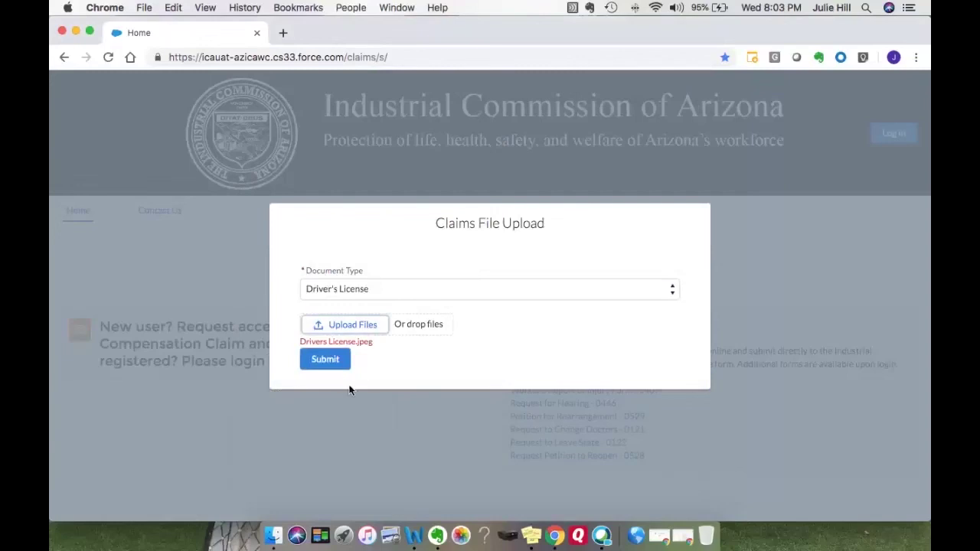
{"action": "left_click", "coordinate": [329, 362]}
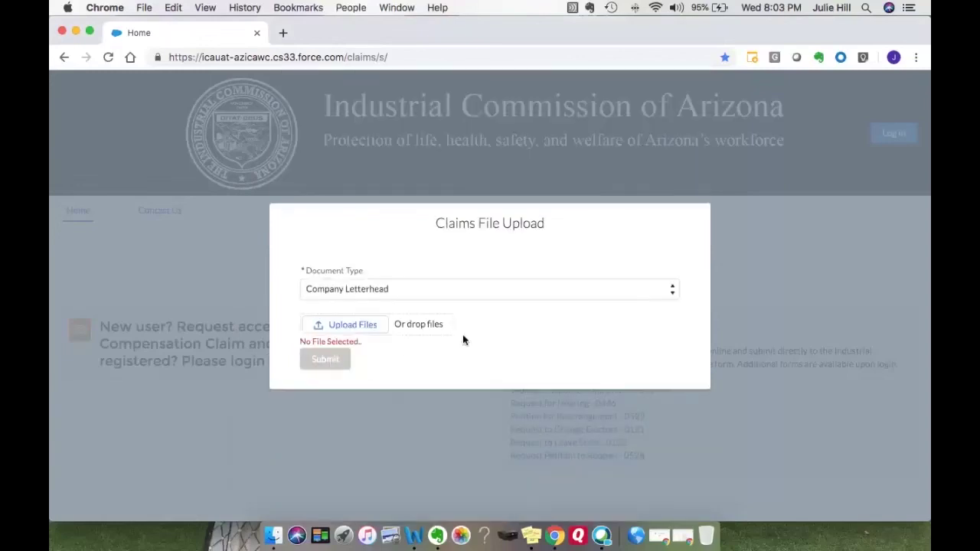
Choose Business Card as the document type, cancelling the file picker without attaching anything.
{"action": "left_click", "coordinate": [565, 293]}
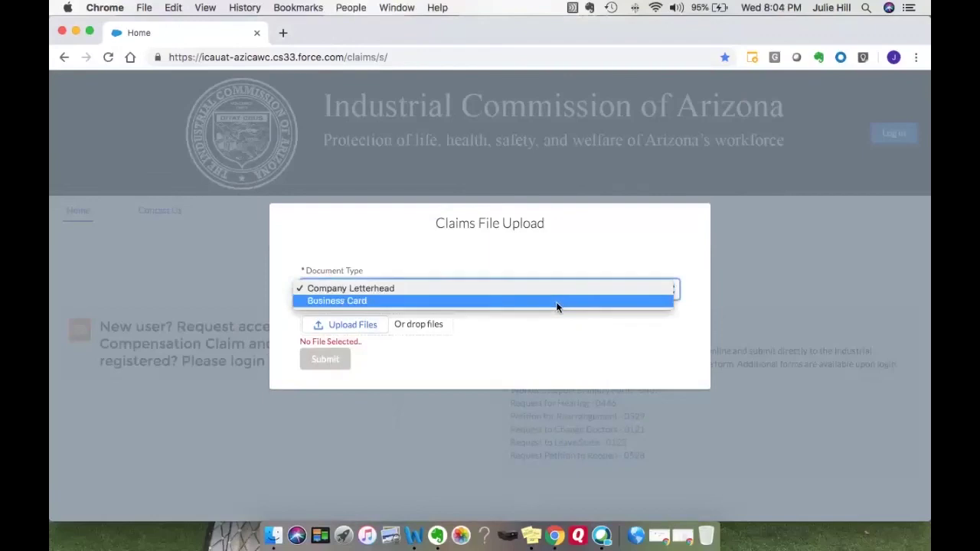
{"action": "left_click", "coordinate": [394, 300]}
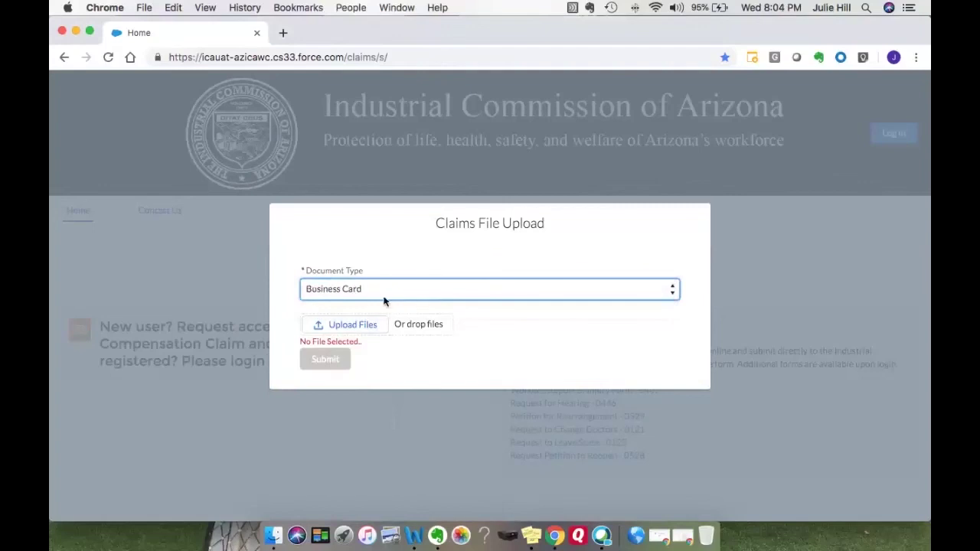
{"action": "left_click", "coordinate": [344, 325]}
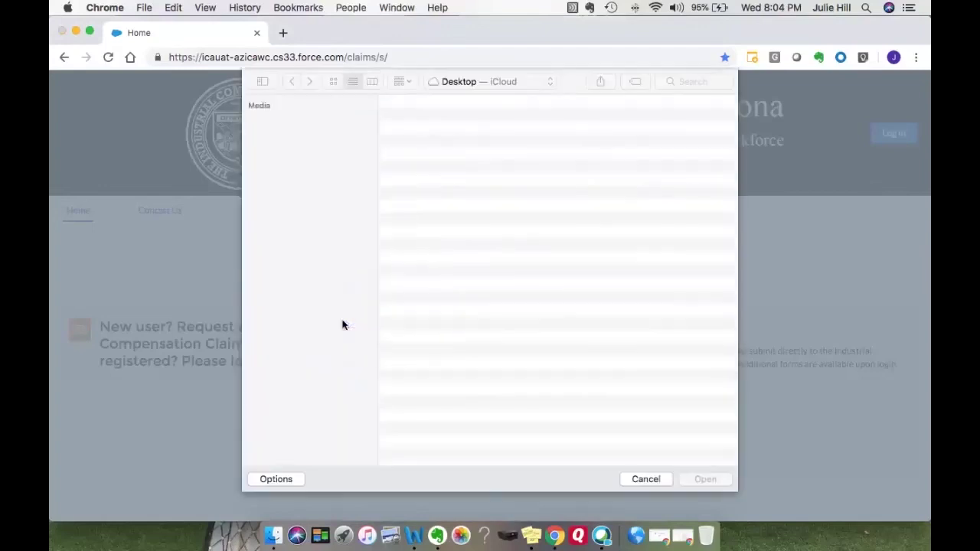
{"action": "left_click", "coordinate": [645, 479]}
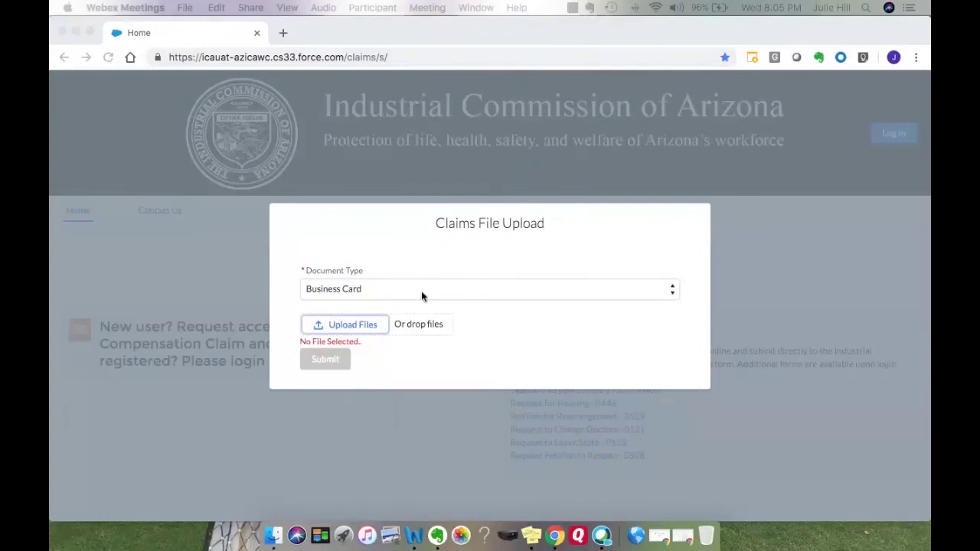
Attach business card.jpeg under the Business Card document type.
{"action": "left_click", "coordinate": [398, 292]}
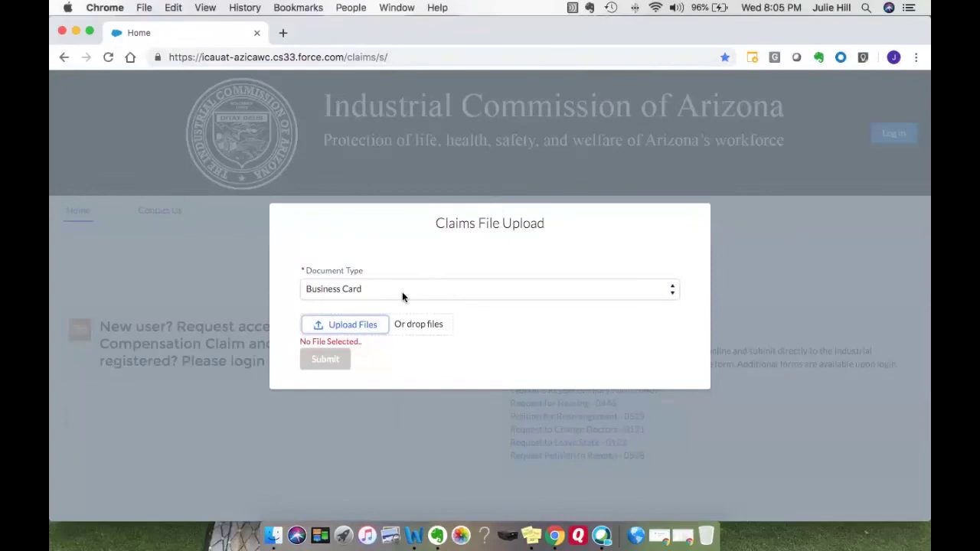
{"action": "left_click", "coordinate": [663, 294]}
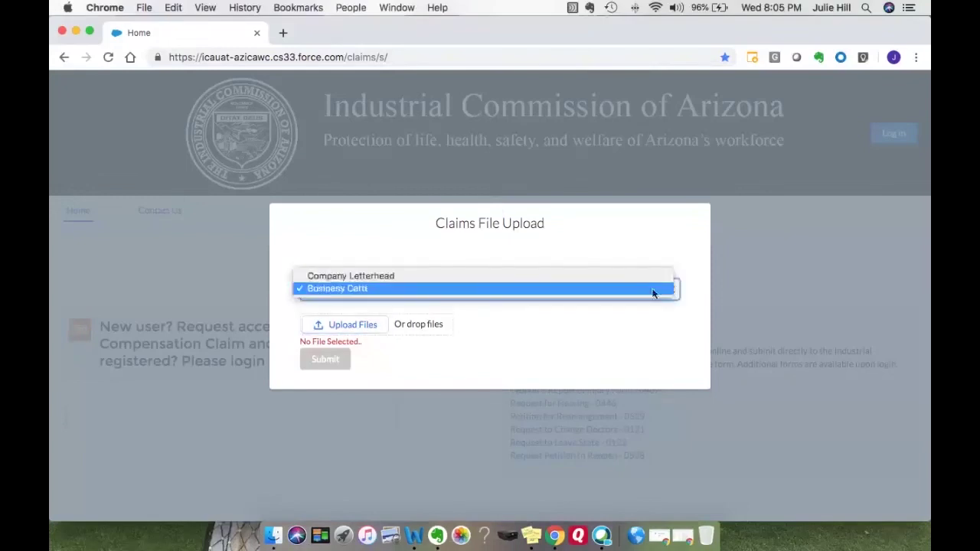
{"action": "left_click", "coordinate": [623, 287]}
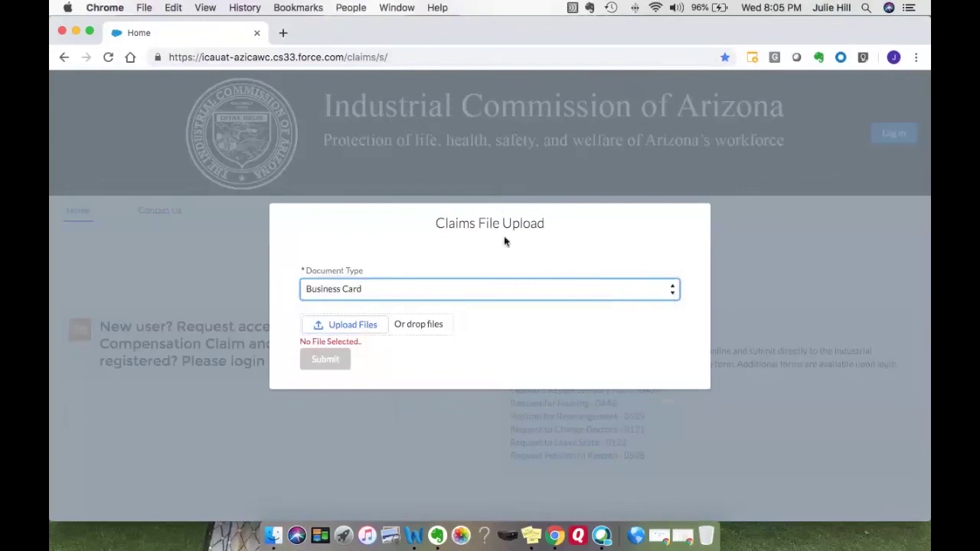
{"action": "left_click", "coordinate": [427, 325]}
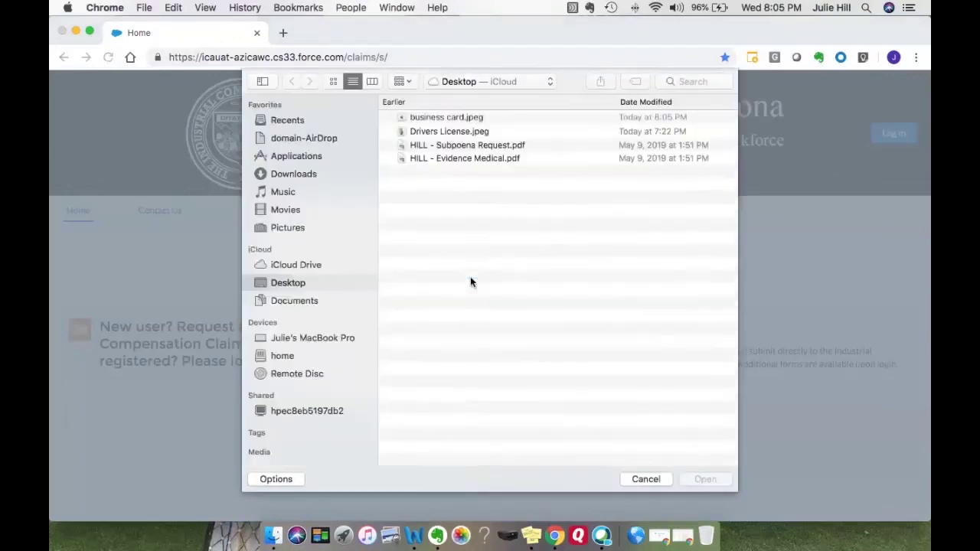
{"action": "left_click", "coordinate": [471, 120]}
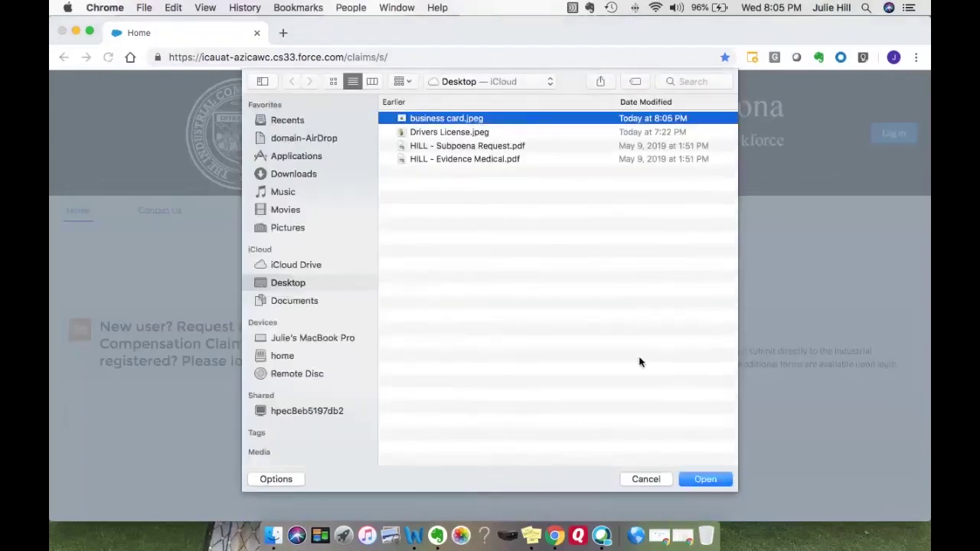
{"action": "left_click", "coordinate": [713, 481]}
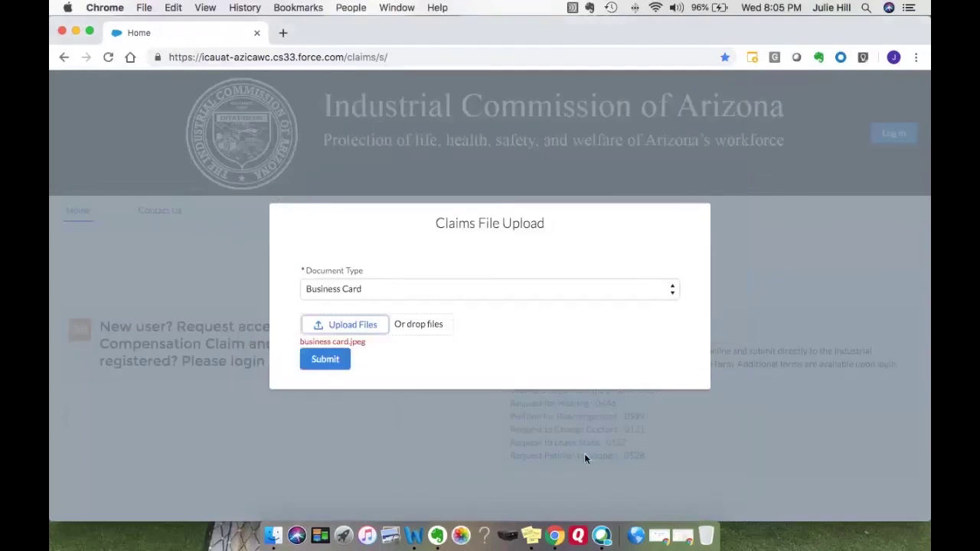
Submit the business card.jpeg upload so the registration request goes into processing.
{"action": "left_click", "coordinate": [323, 360]}
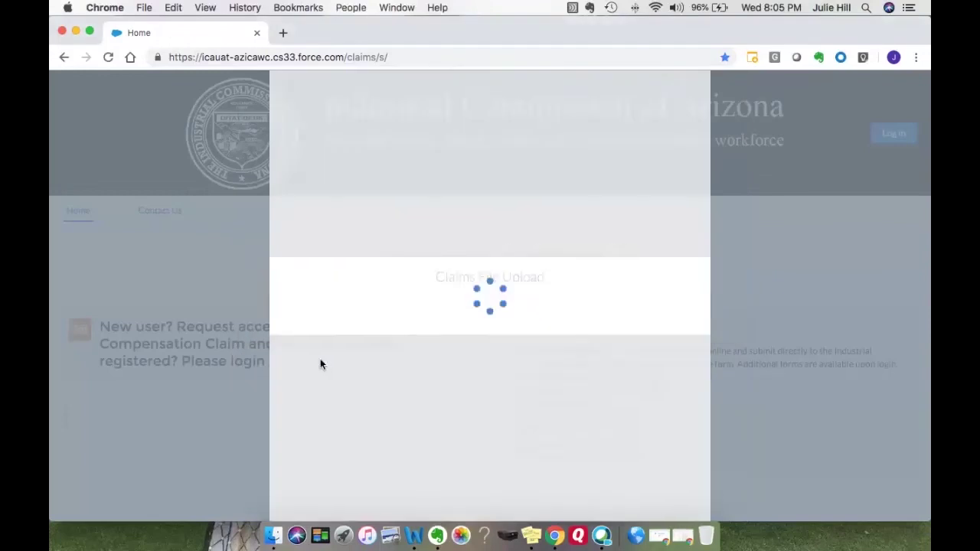